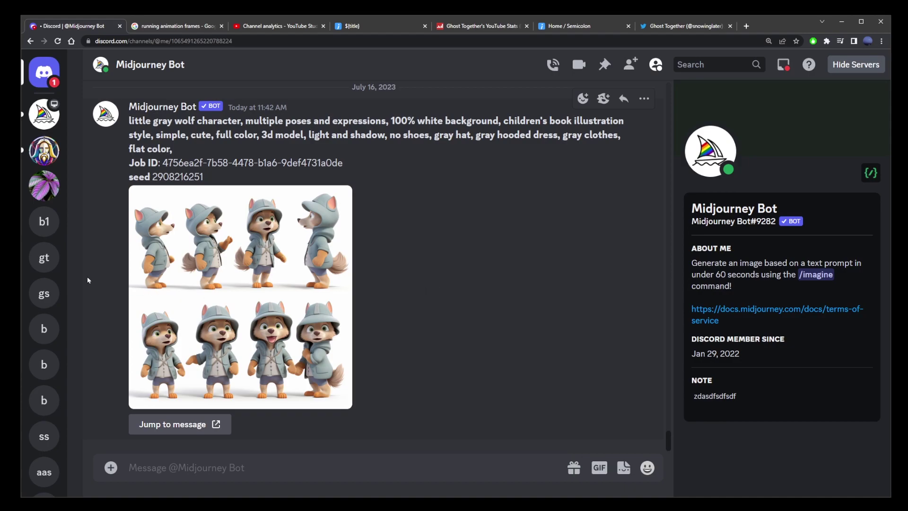
- Create a new server from scratch, for me and my friends, named 'Face Swap'
{"action": "scroll", "coordinate": [43, 334], "scroll_direction": "down", "scroll_amount": 3}
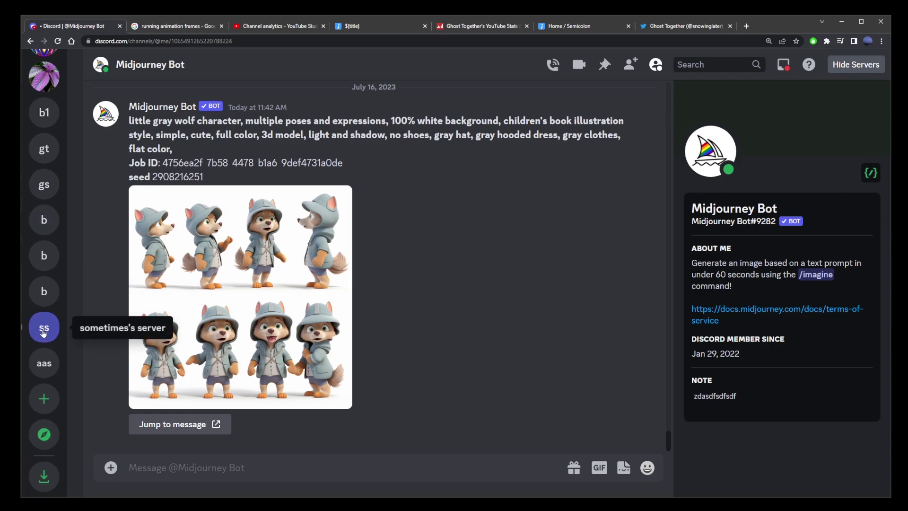
{"action": "left_click", "coordinate": [50, 401]}
{"action": "left_click", "coordinate": [458, 199]}
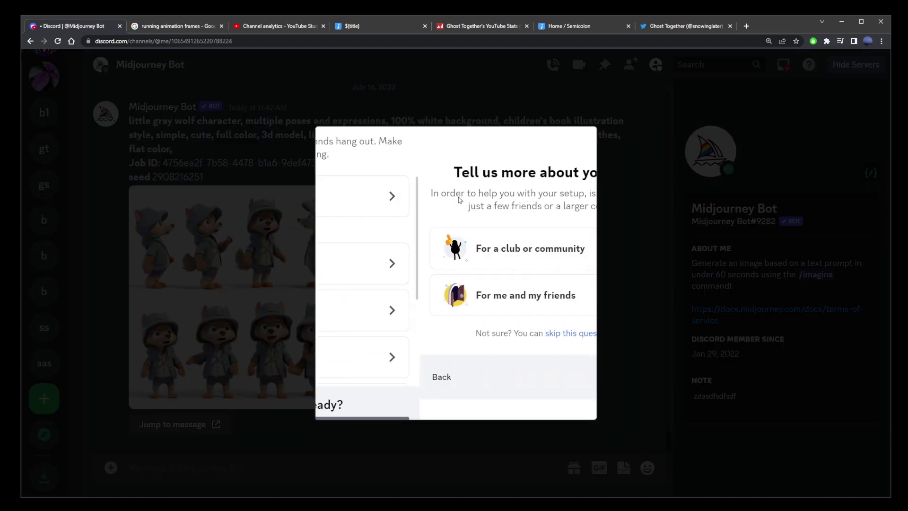
{"action": "left_click", "coordinate": [439, 291]}
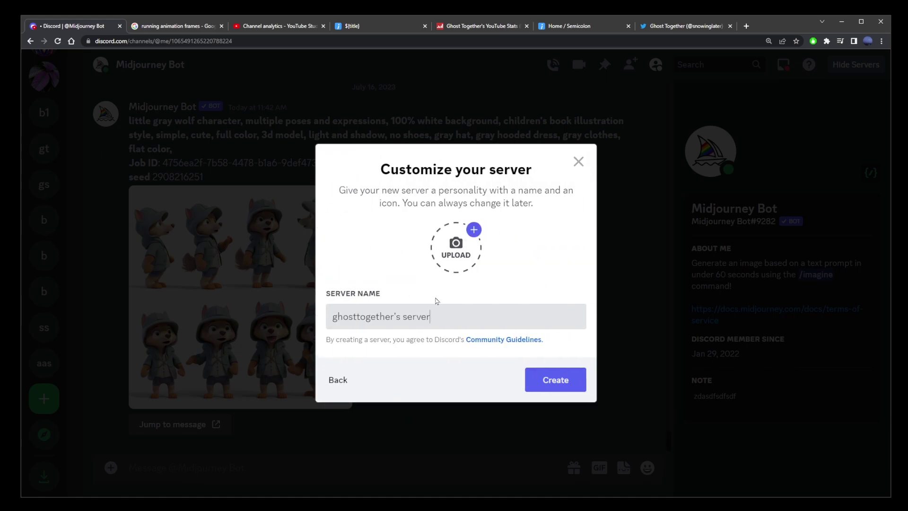
{"action": "key", "text": "ctrl+a"}
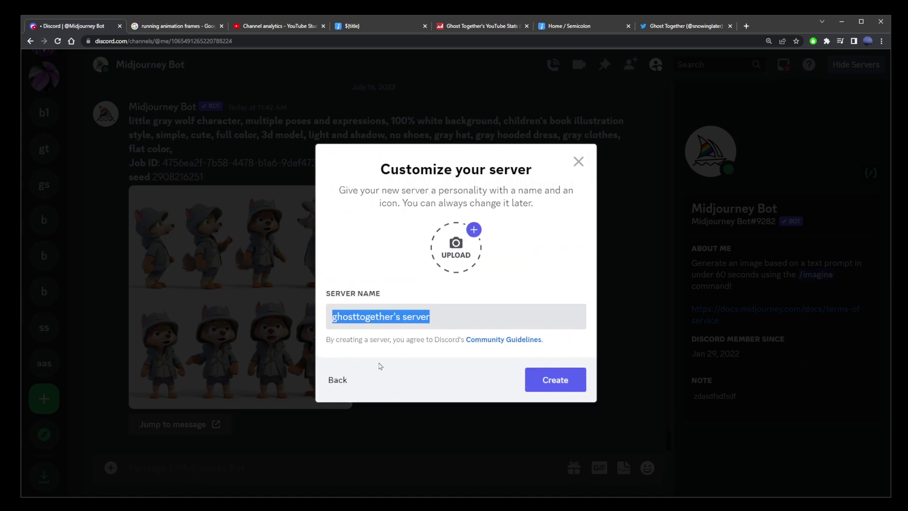
{"action": "type", "text": "Face Swap"}
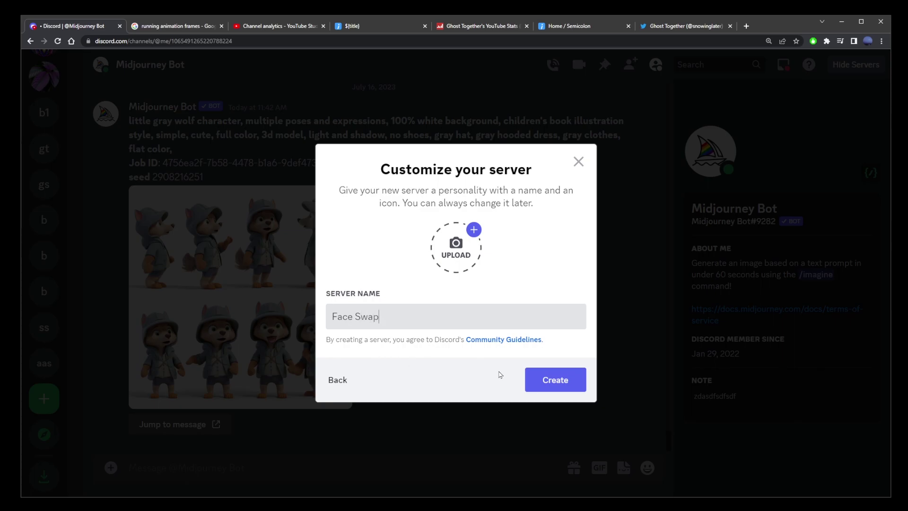
{"action": "left_click", "coordinate": [549, 382]}
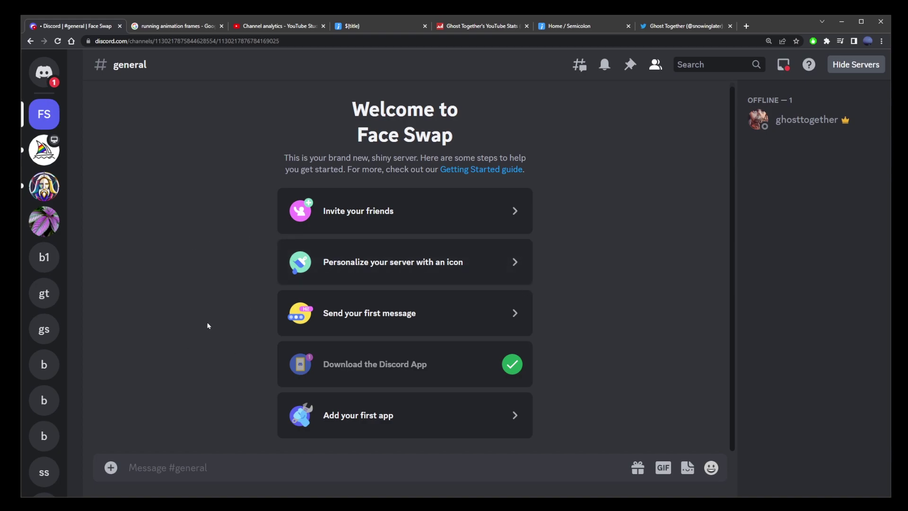
{"action": "left_click", "coordinate": [43, 157]}
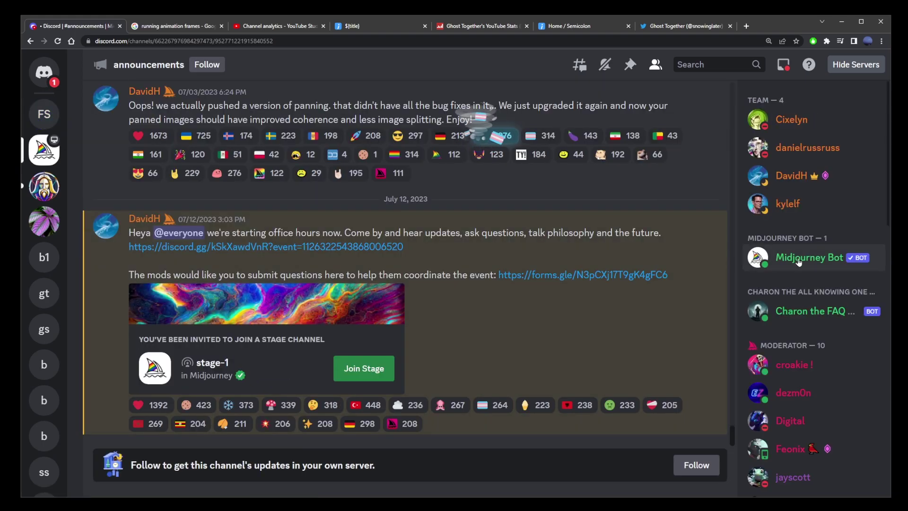
{"action": "left_click", "coordinate": [798, 259]}
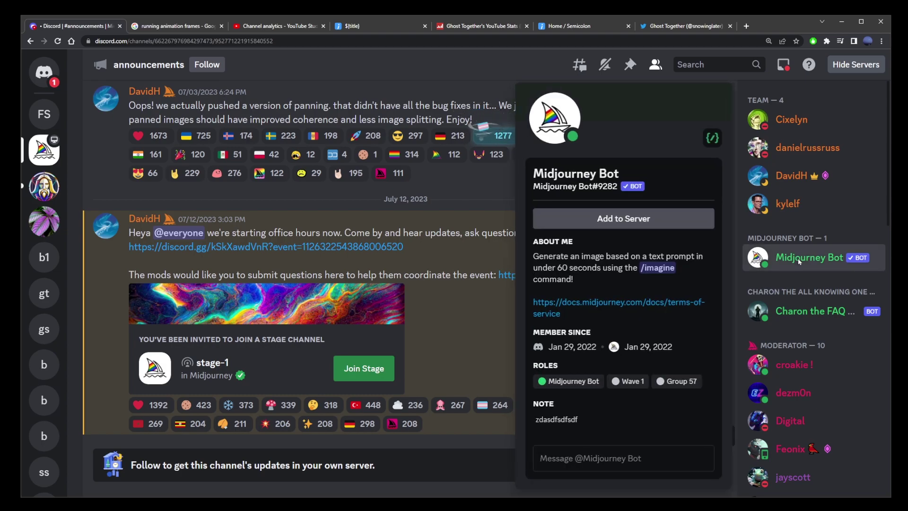
- Start adding Midjourney Bot to a server and choose Face Swap as the destination
{"action": "left_click", "coordinate": [617, 218]}
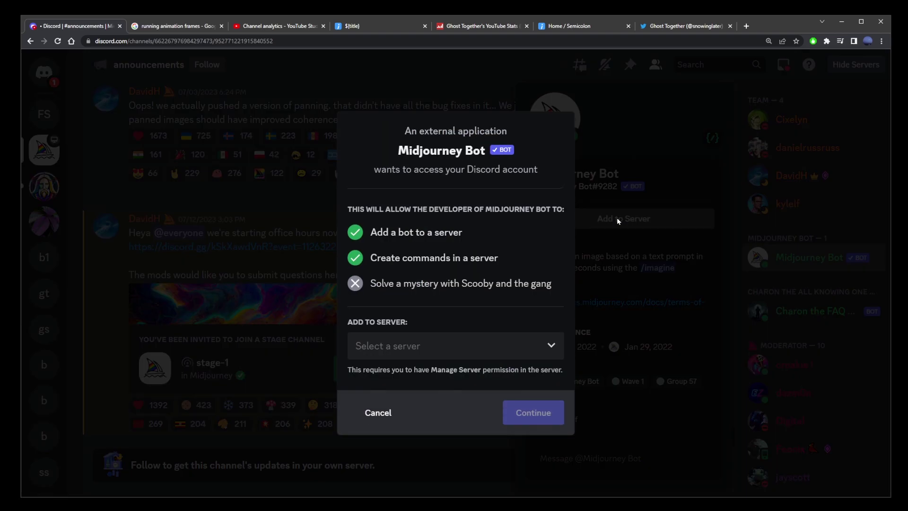
{"action": "left_click", "coordinate": [552, 345]}
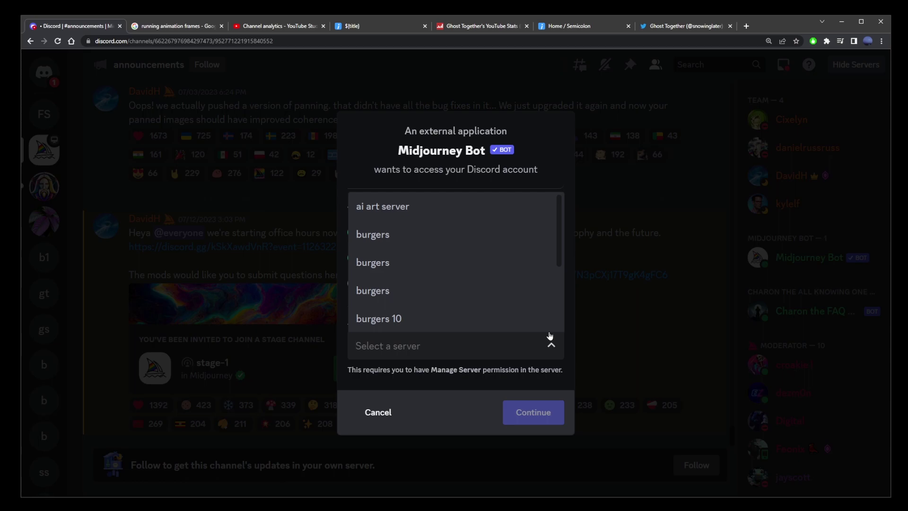
{"action": "scroll", "coordinate": [557, 208], "scroll_direction": "down", "scroll_amount": 4}
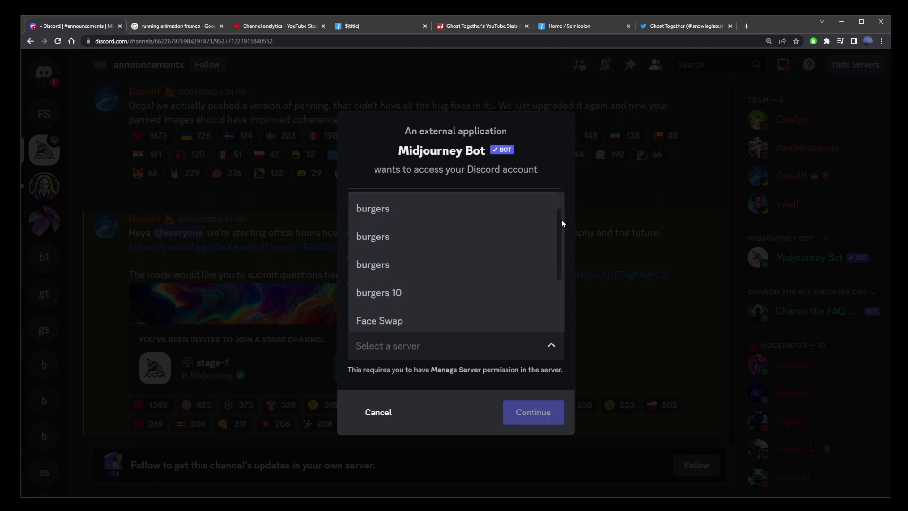
{"action": "scroll", "coordinate": [560, 265], "scroll_direction": "up", "scroll_amount": 2}
{"action": "scroll", "coordinate": [421, 238], "scroll_direction": "down", "scroll_amount": 2}
{"action": "scroll", "coordinate": [379, 269], "scroll_direction": "up", "scroll_amount": 4}
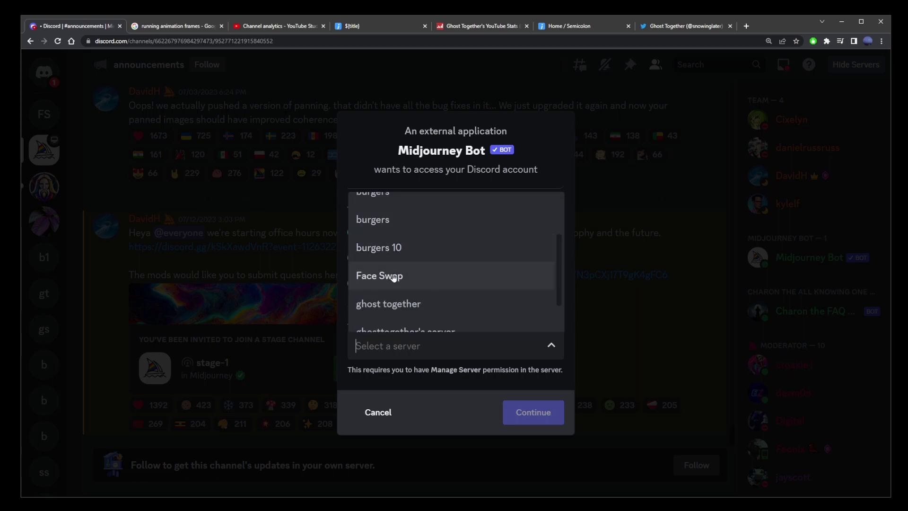
{"action": "type", "text": "Face"}
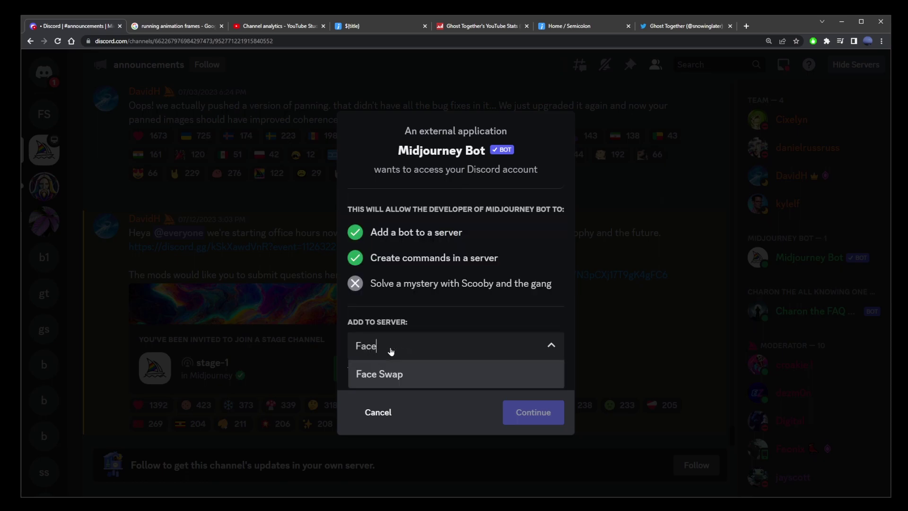
{"action": "left_click", "coordinate": [390, 376]}
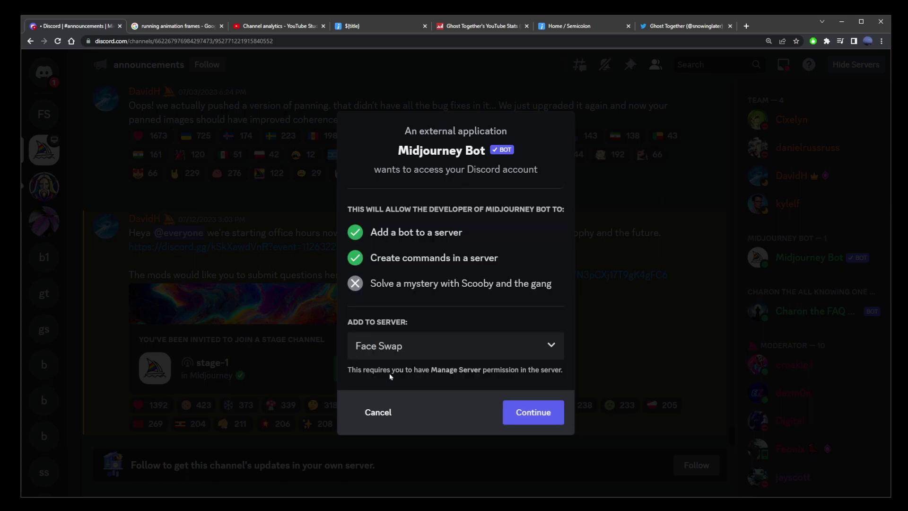
{"action": "left_click", "coordinate": [540, 419]}
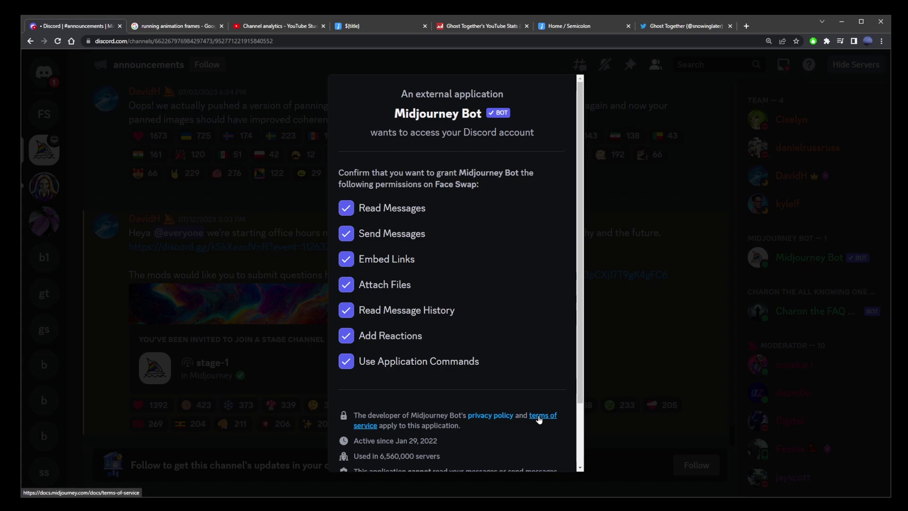
- Authorize the bot's permissions, pass the captcha, and go to the Face Swap server
{"action": "scroll", "coordinate": [472, 278], "scroll_direction": "down", "scroll_amount": 2}
{"action": "scroll", "coordinate": [472, 278], "scroll_direction": "down", "scroll_amount": 3}
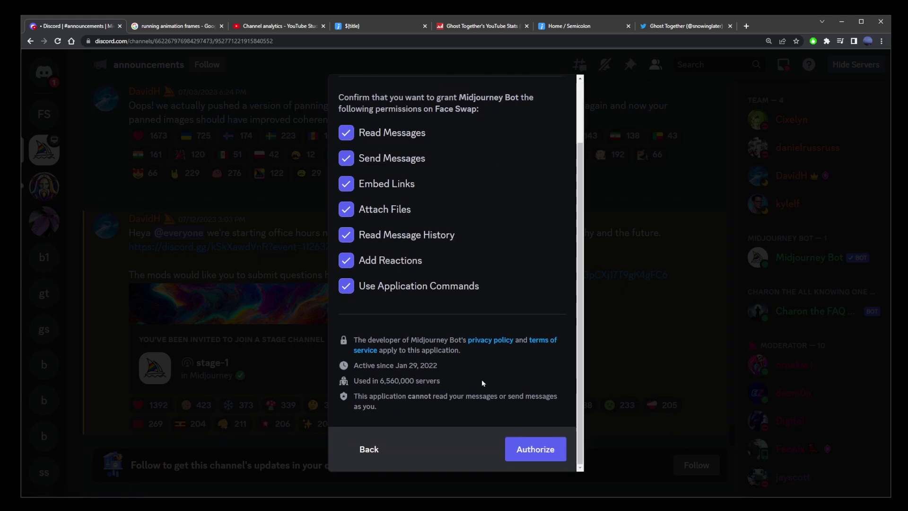
{"action": "left_click", "coordinate": [527, 448]}
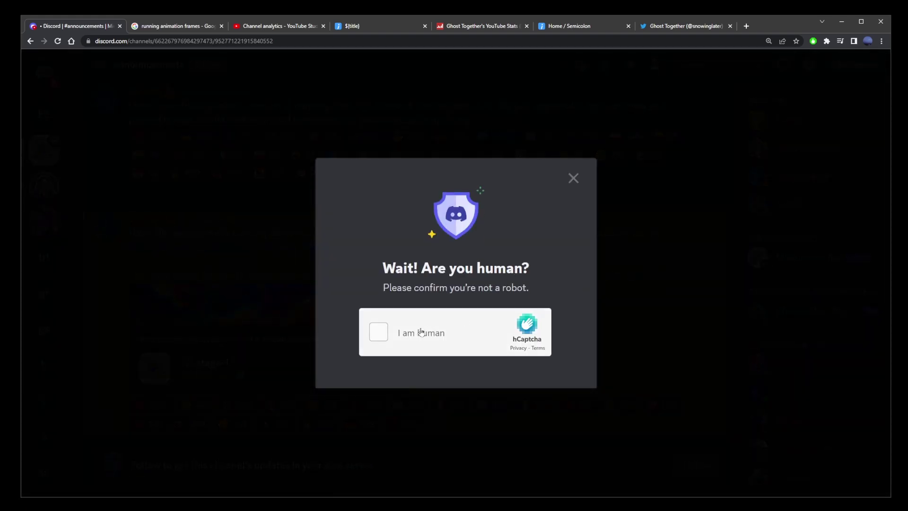
{"action": "left_click", "coordinate": [415, 313]}
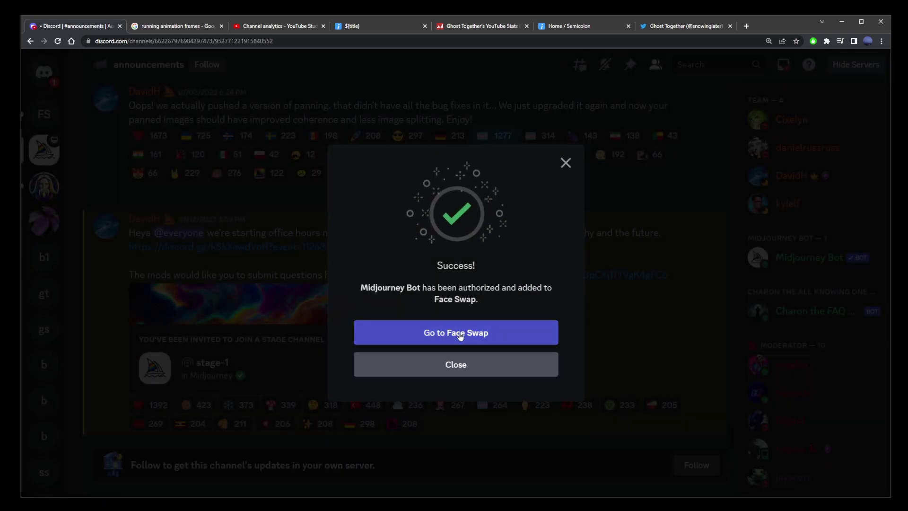
{"action": "left_click", "coordinate": [469, 333]}
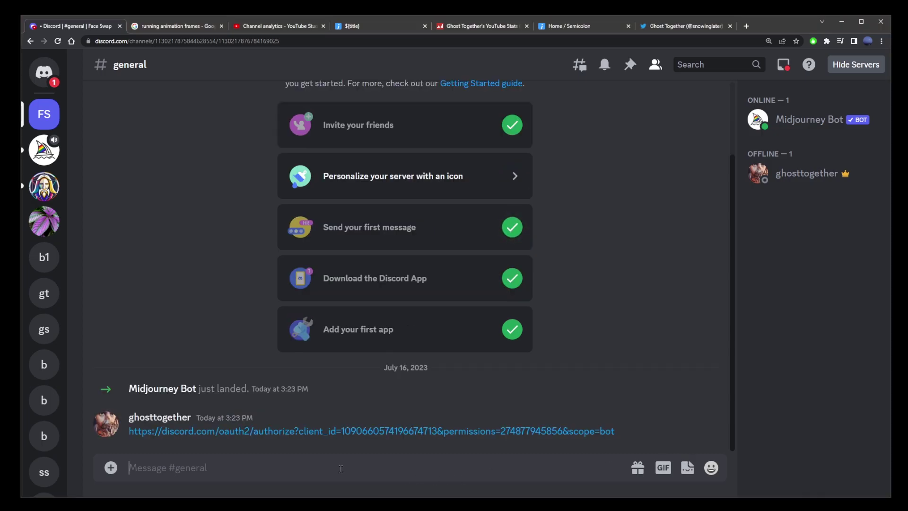
- Open the posted InsightFace invite link to bring up its authorization request
{"action": "left_click", "coordinate": [283, 433]}
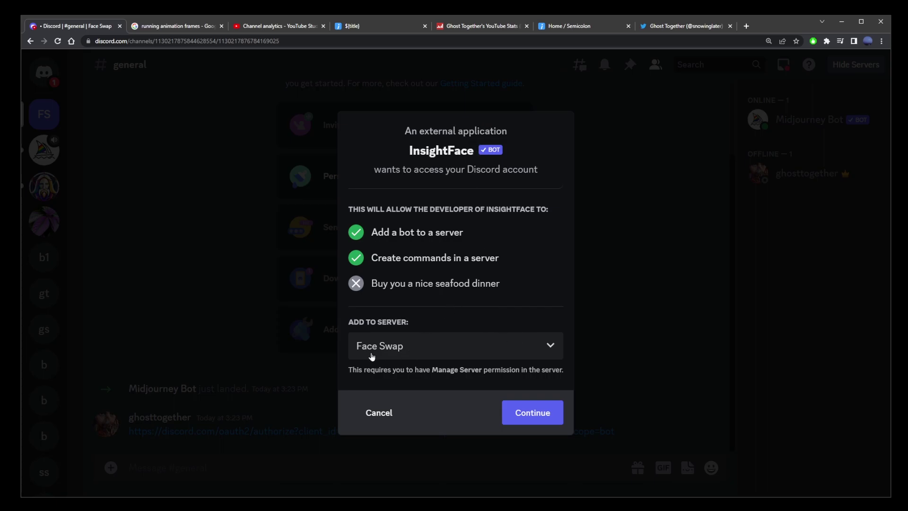
- Continue and authorize InsightFace on Face Swap, then dismiss the success message
{"action": "left_click", "coordinate": [518, 414]}
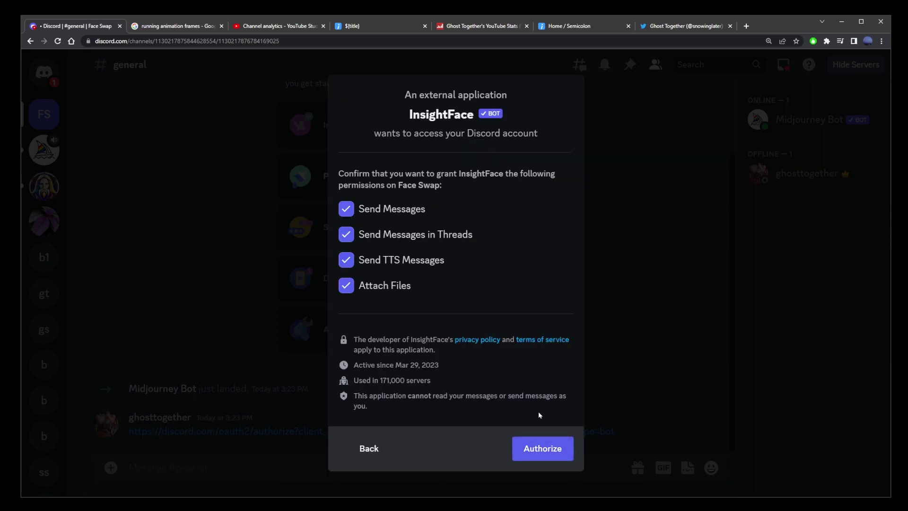
{"action": "left_click", "coordinate": [539, 445]}
{"action": "left_click", "coordinate": [452, 372]}
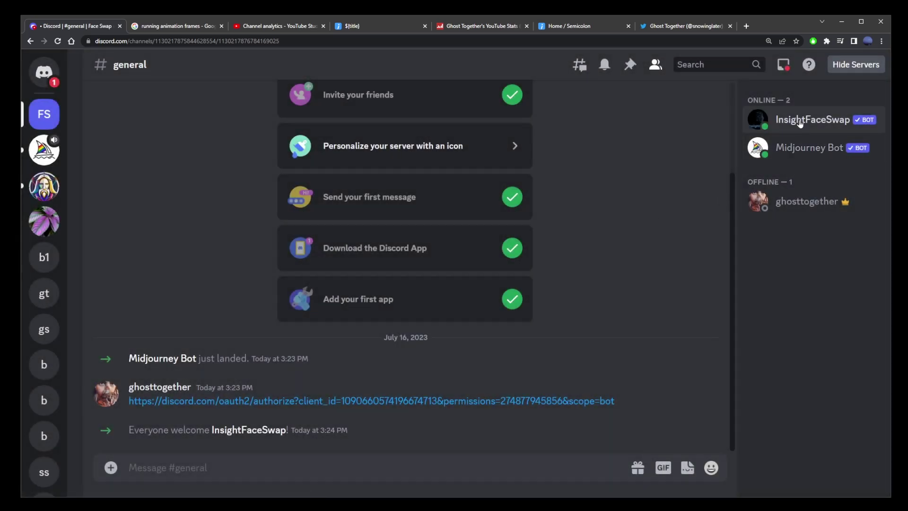
- Run /imagine with 'armoured tank driver, face, inside tank, aiming, teal and orange sci fi lighting'
{"action": "left_click", "coordinate": [224, 472]}
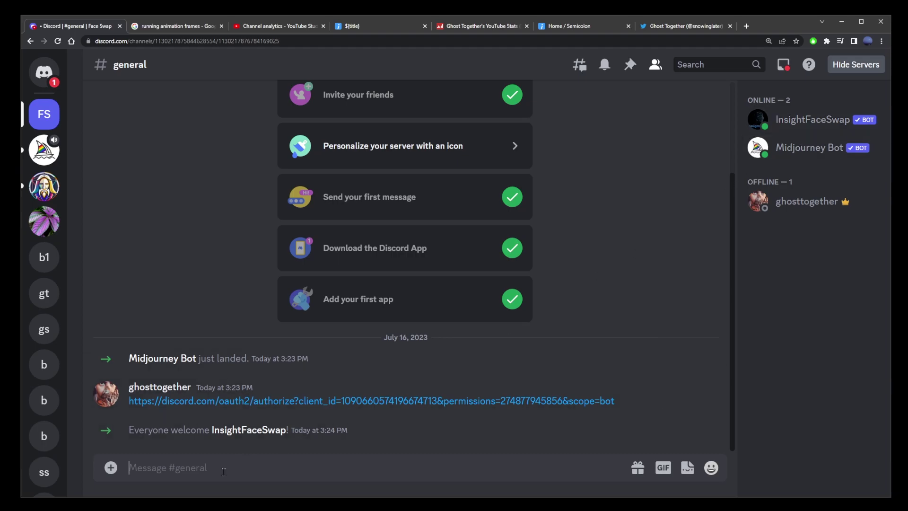
{"action": "type", "text": "/imagi"}
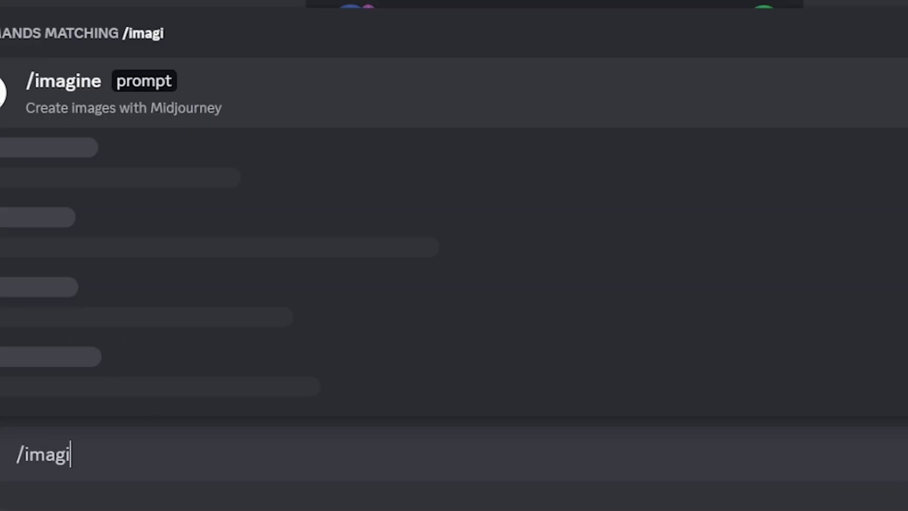
{"action": "key", "text": "Tab"}
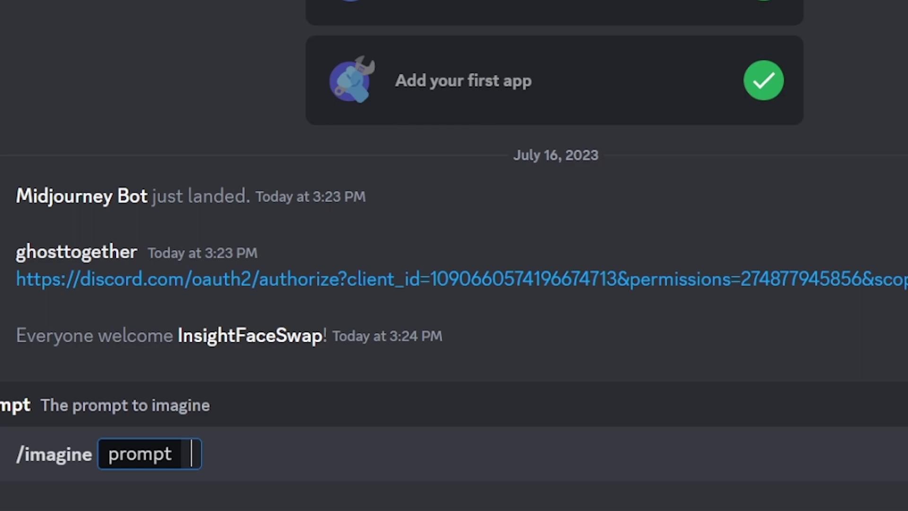
{"action": "type", "text": "arm"}
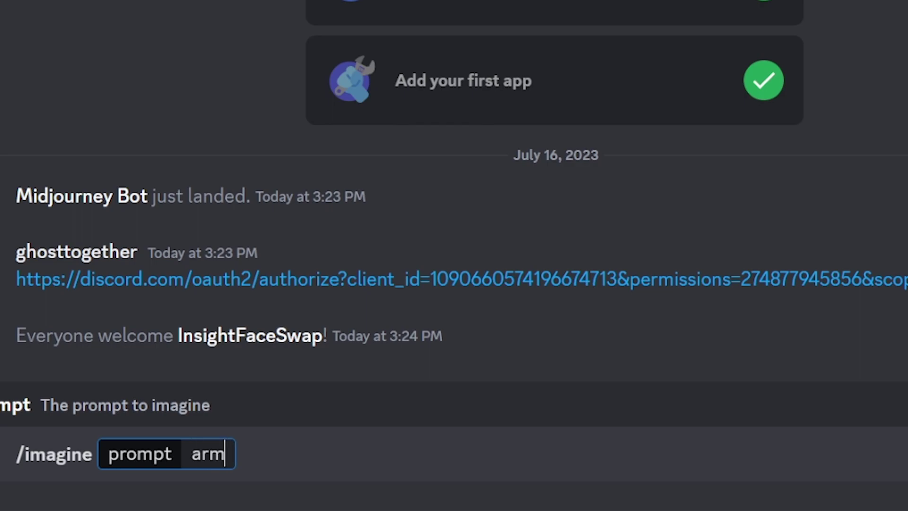
{"action": "type", "text": "oured tank driv"}
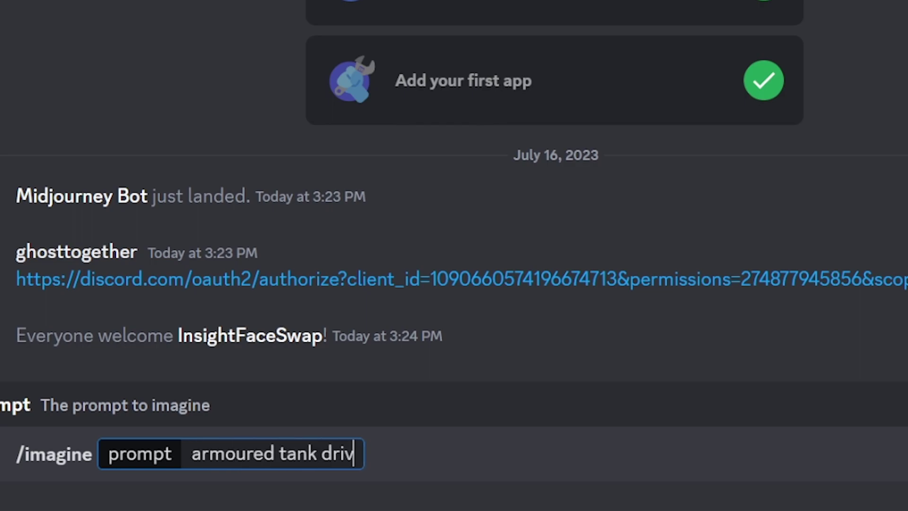
{"action": "type", "text": "er, fa"}
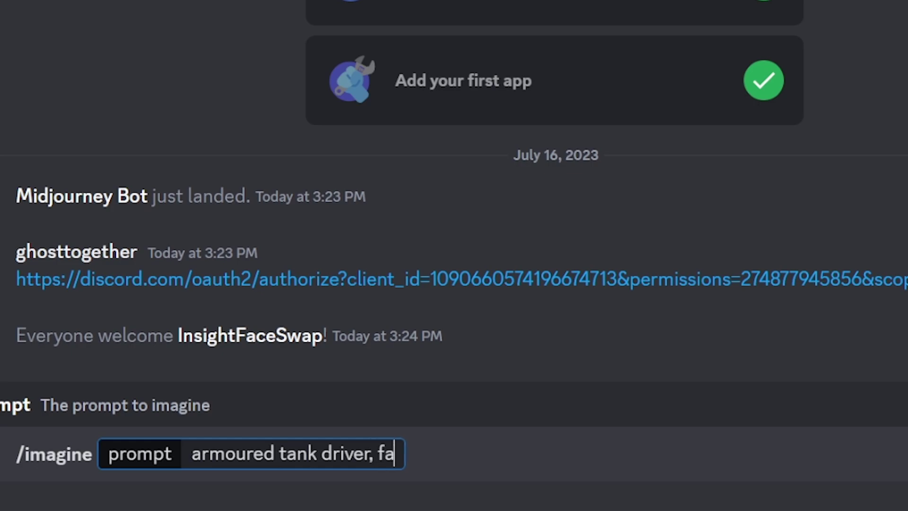
{"action": "type", "text": "ce, i"}
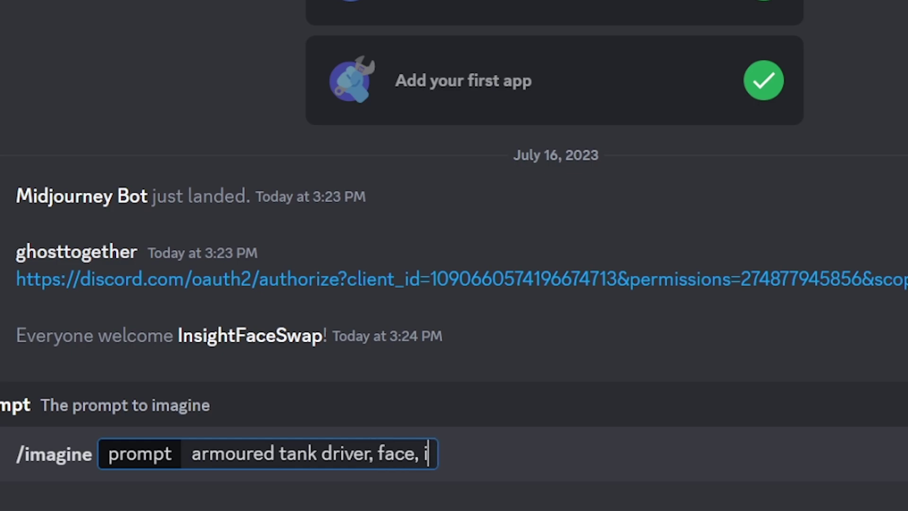
{"action": "type", "text": "nside tank, aim"}
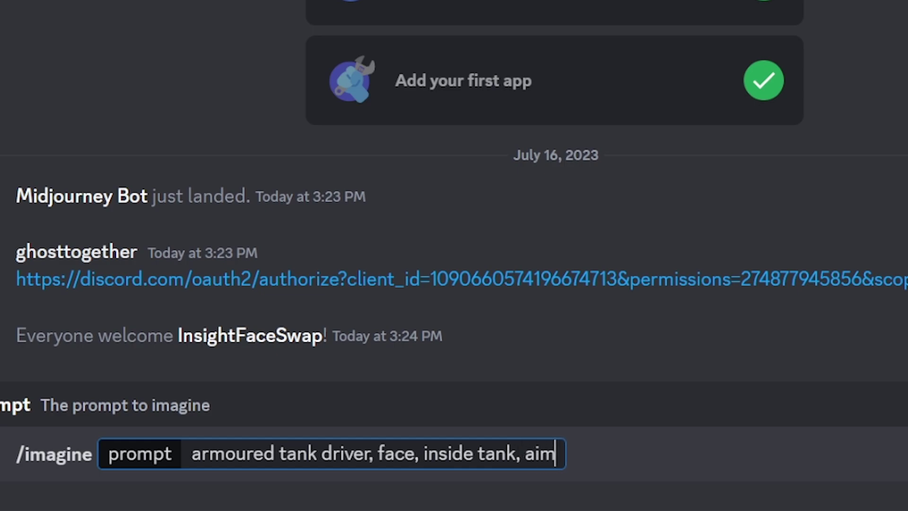
{"action": "type", "text": "ing, teal and orange s"}
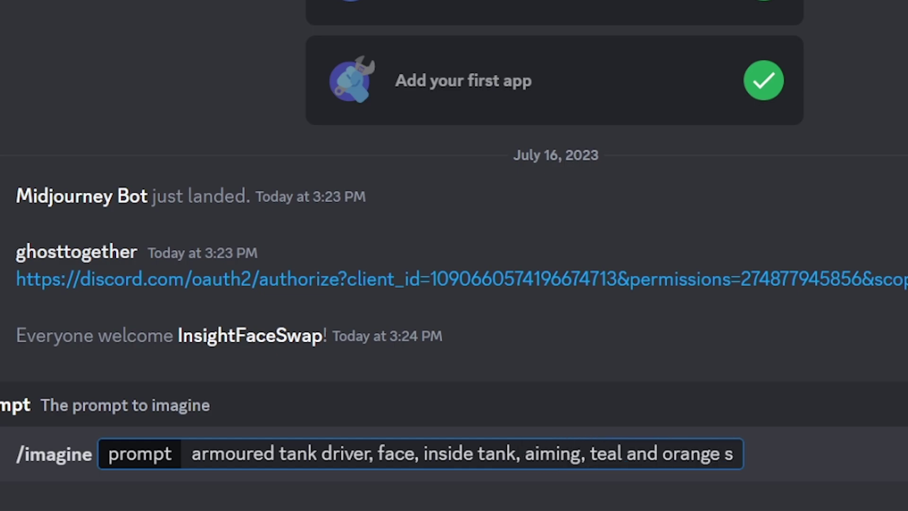
{"action": "type", "text": "ci fi lighting"}
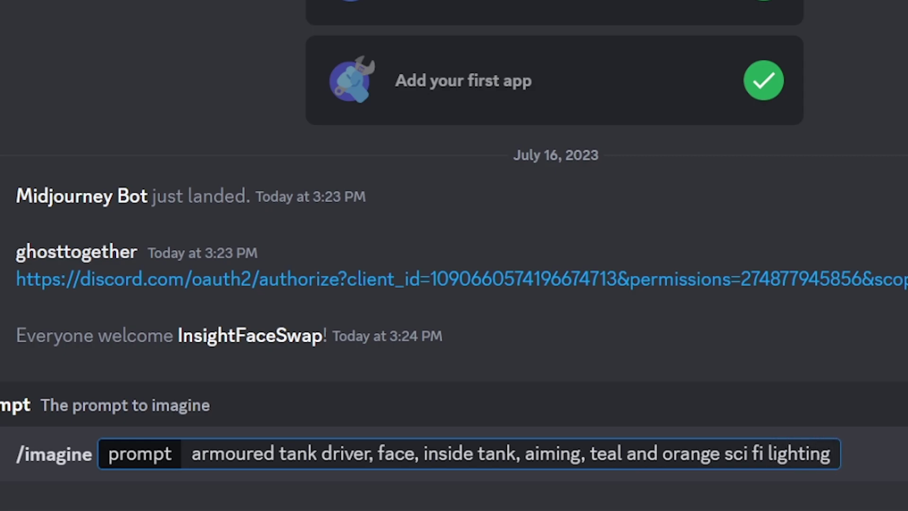
{"action": "key", "text": "Return"}
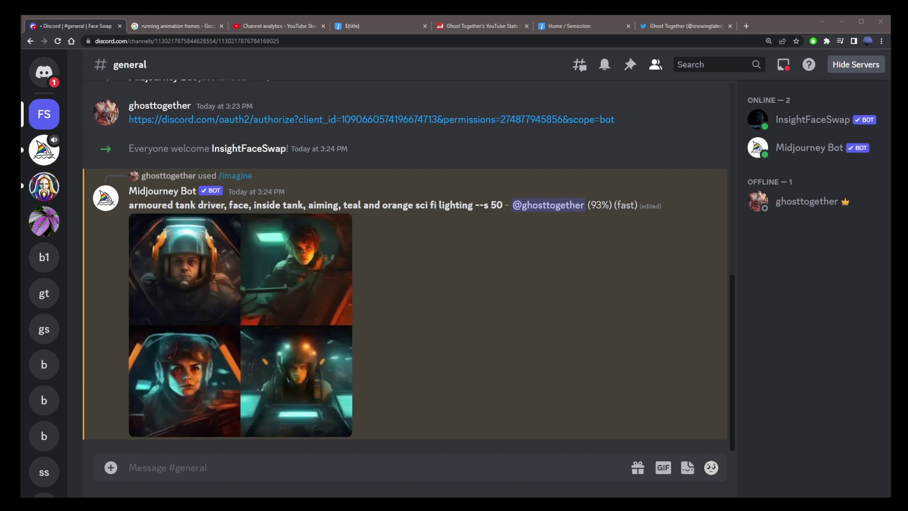
- In a new tab, search images for 'elon musk face' and open the Bloomberg photo
{"action": "key", "text": "ctrl+t"}
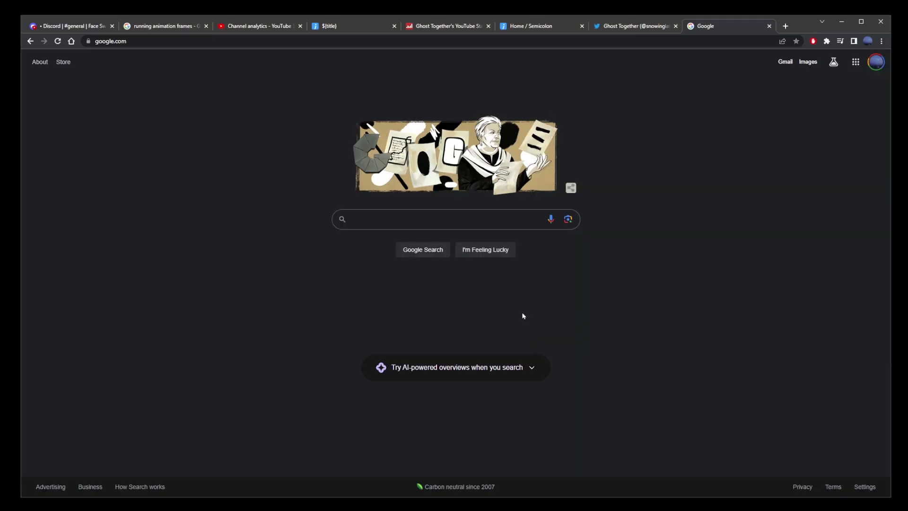
{"action": "type", "text": "elon musk face"}
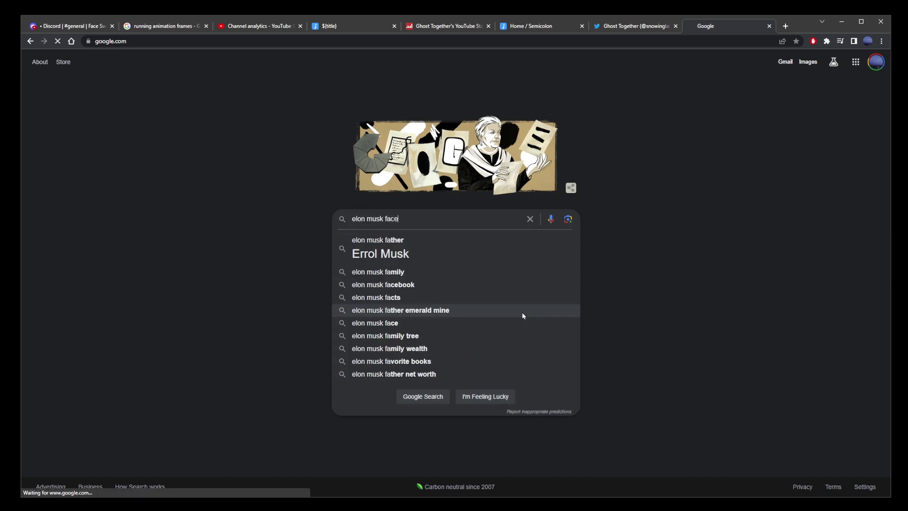
{"action": "key", "text": "Return"}
{"action": "left_click", "coordinate": [169, 95]}
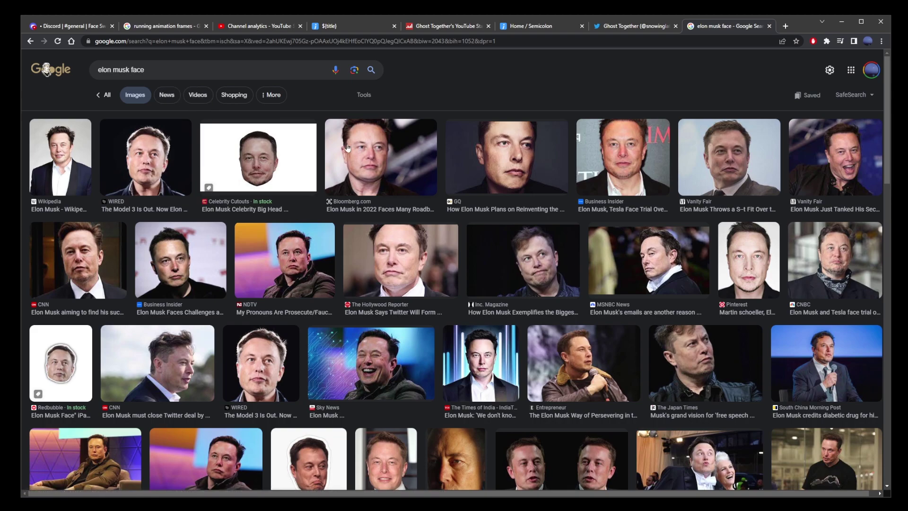
{"action": "left_click", "coordinate": [388, 158]}
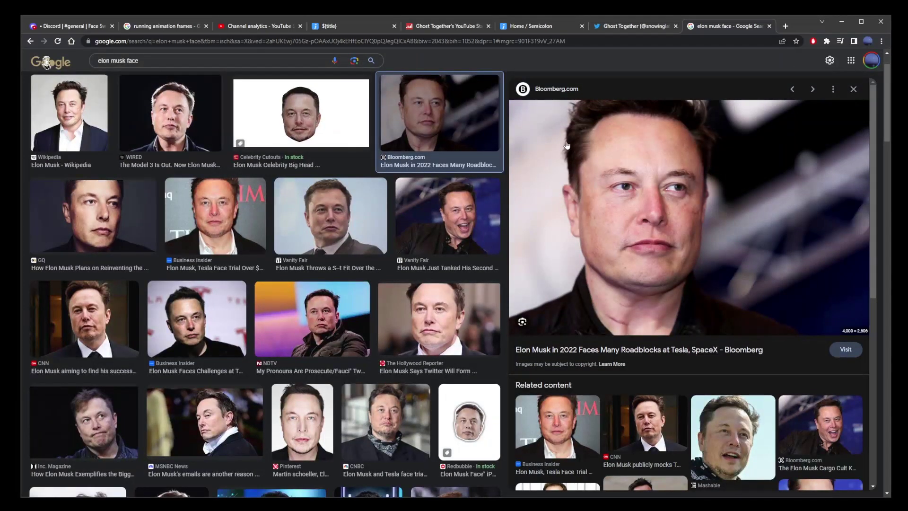
- Save the photo as elonmusk in the generic_video folder
{"action": "right_click", "coordinate": [566, 141]}
{"action": "left_click", "coordinate": [599, 231]}
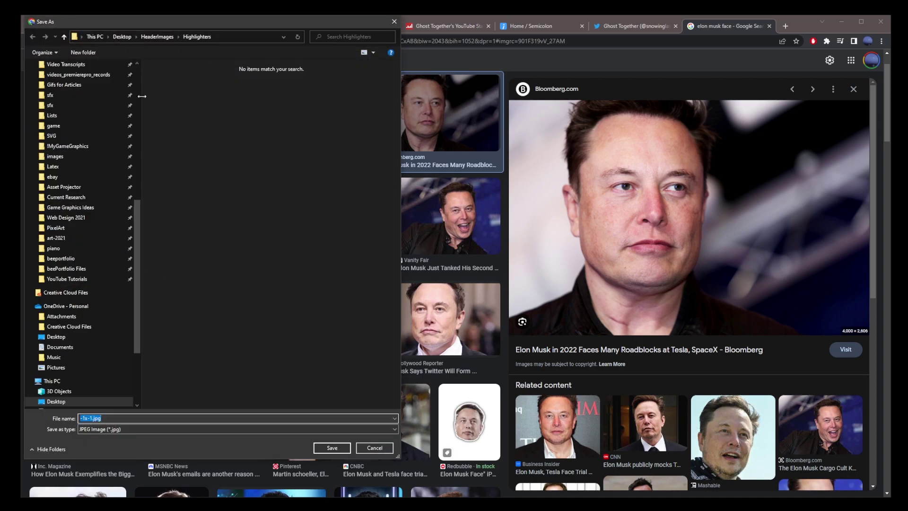
{"action": "scroll", "coordinate": [63, 105], "scroll_direction": "up", "scroll_amount": 10}
{"action": "left_click", "coordinate": [62, 105]}
{"action": "type", "text": "elonmusk"}
{"action": "key", "text": "Return"}
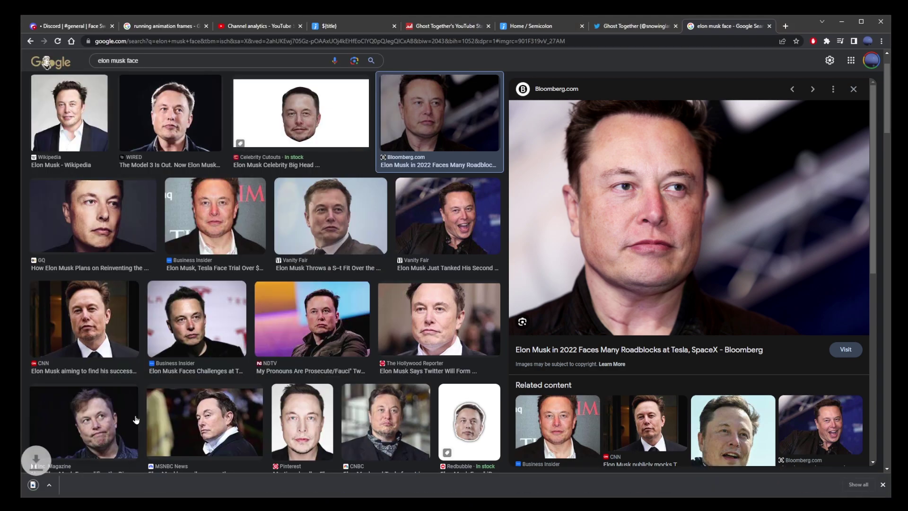
- Back in Discord, send /saveid with elonmusk.jpg attached and idname elonmusk
{"action": "left_click", "coordinate": [69, 29]}
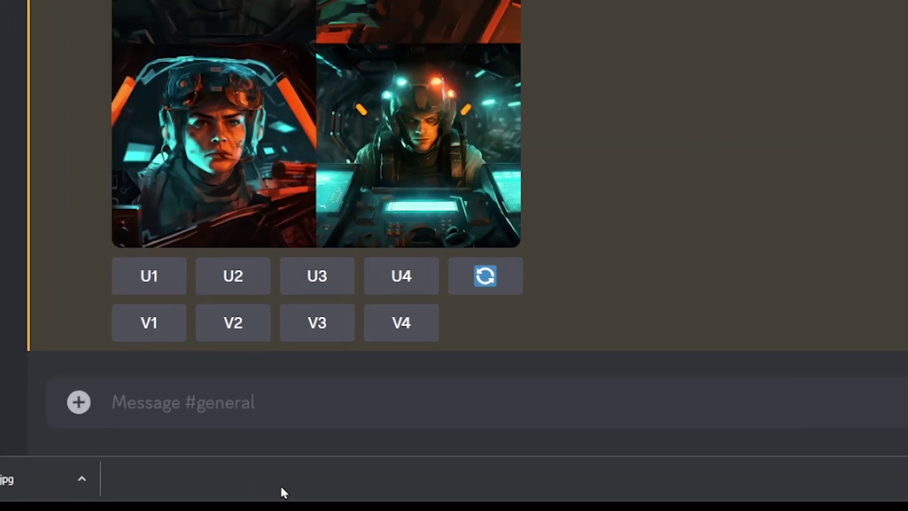
{"action": "type", "text": "/saveid"}
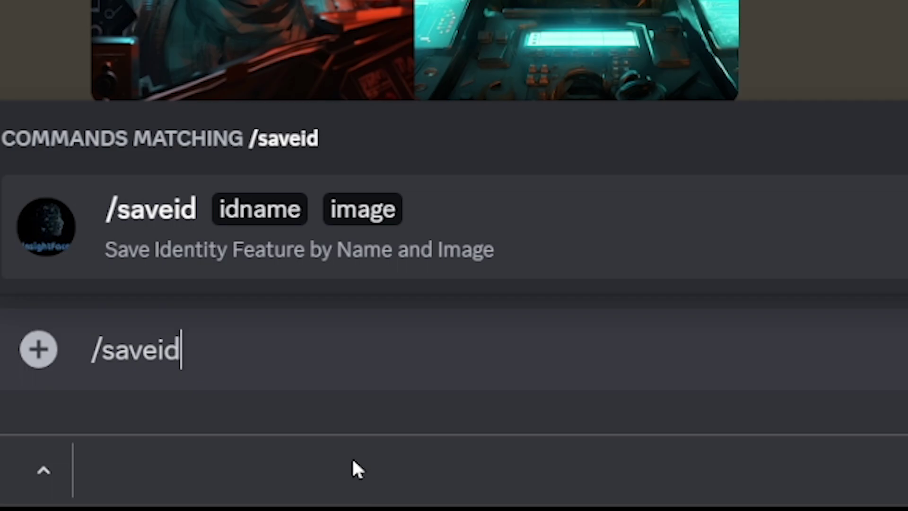
{"action": "left_click", "coordinate": [204, 215]}
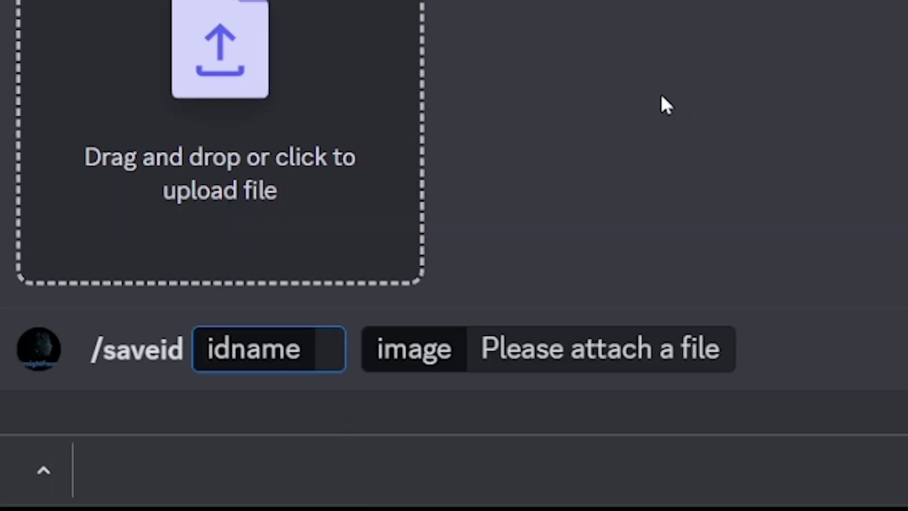
{"action": "left_click", "coordinate": [278, 40]}
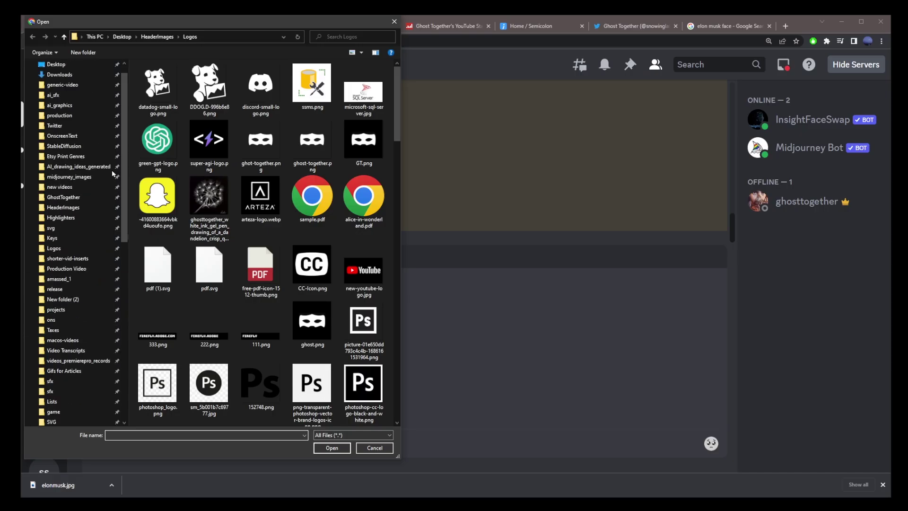
{"action": "scroll", "coordinate": [81, 189], "scroll_direction": "up", "scroll_amount": 1}
{"action": "left_click", "coordinate": [82, 103]}
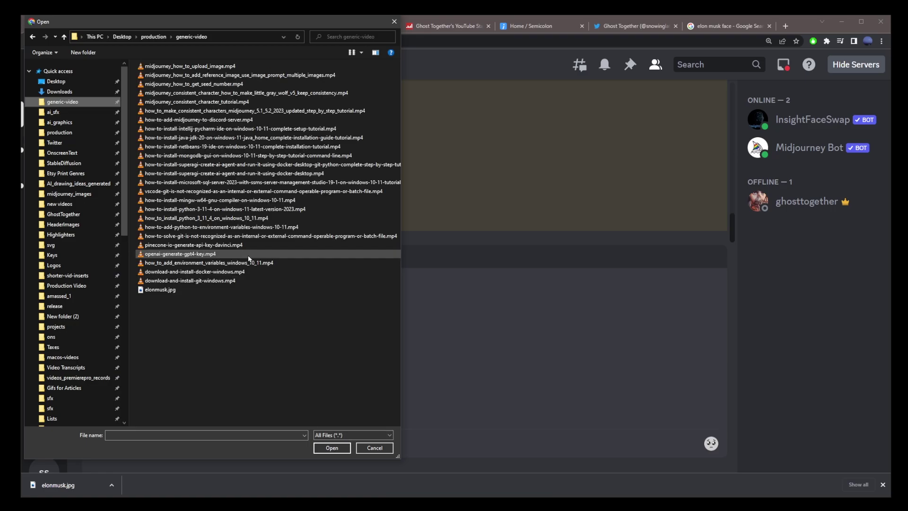
{"action": "left_click", "coordinate": [157, 290]}
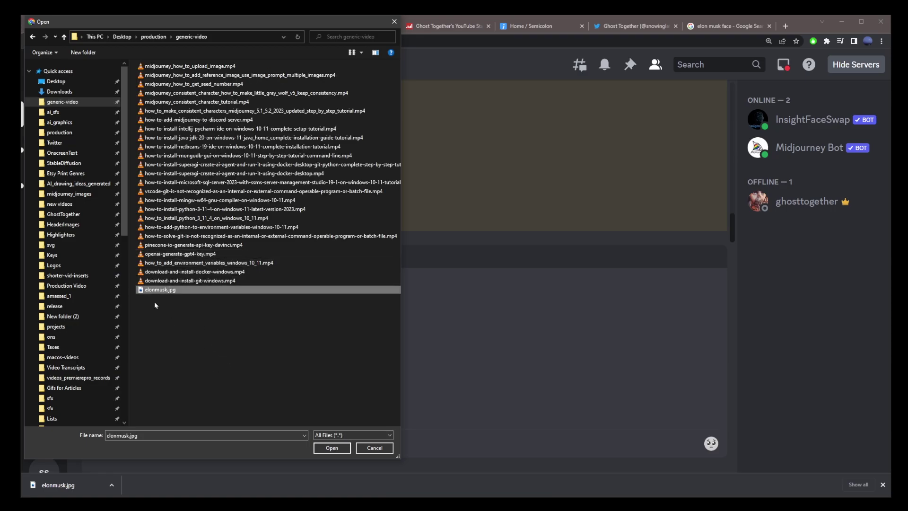
{"action": "left_click", "coordinate": [331, 448]}
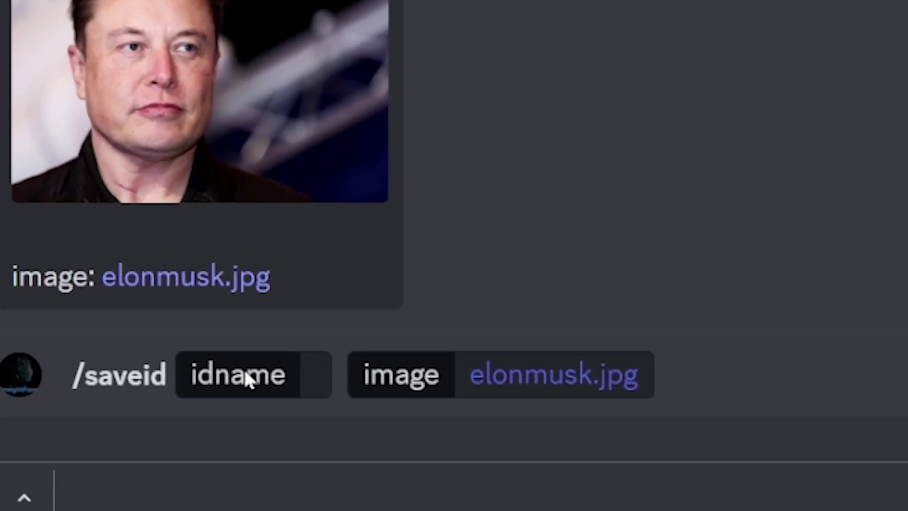
{"action": "left_click", "coordinate": [245, 378]}
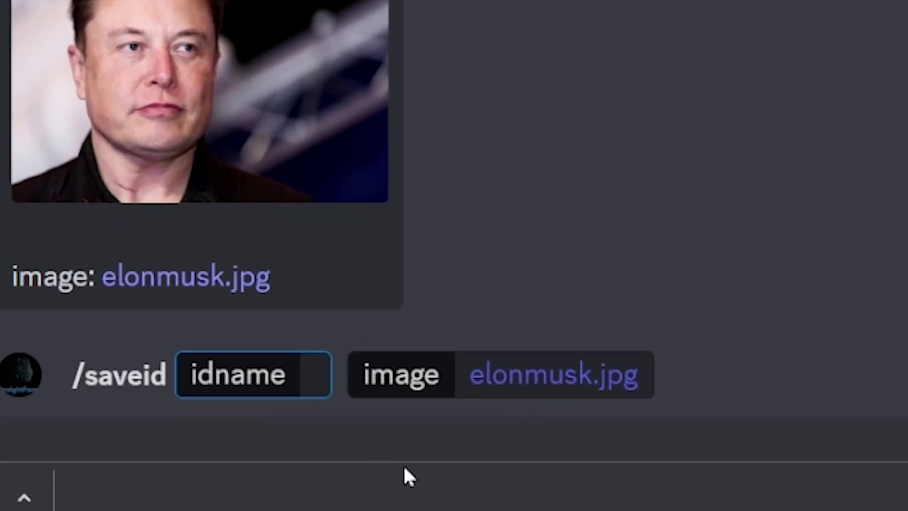
{"action": "type", "text": "elon"}
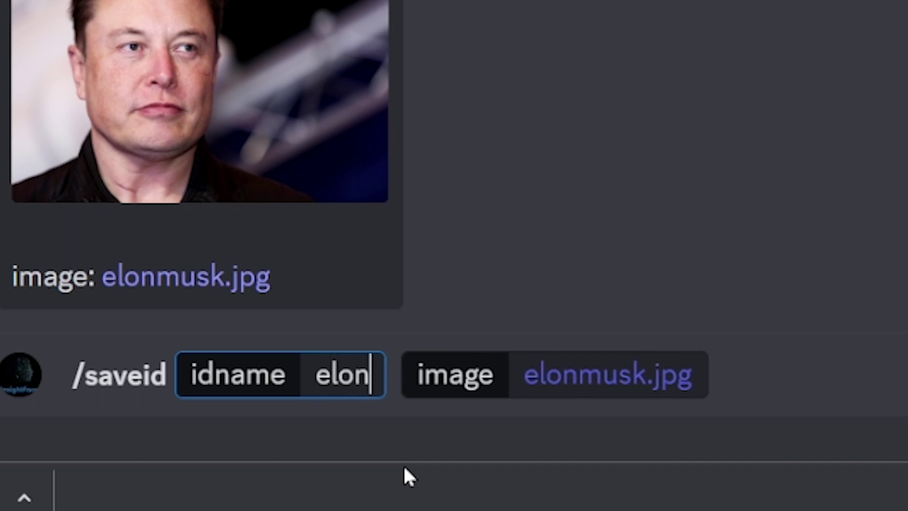
{"action": "type", "text": "musk"}
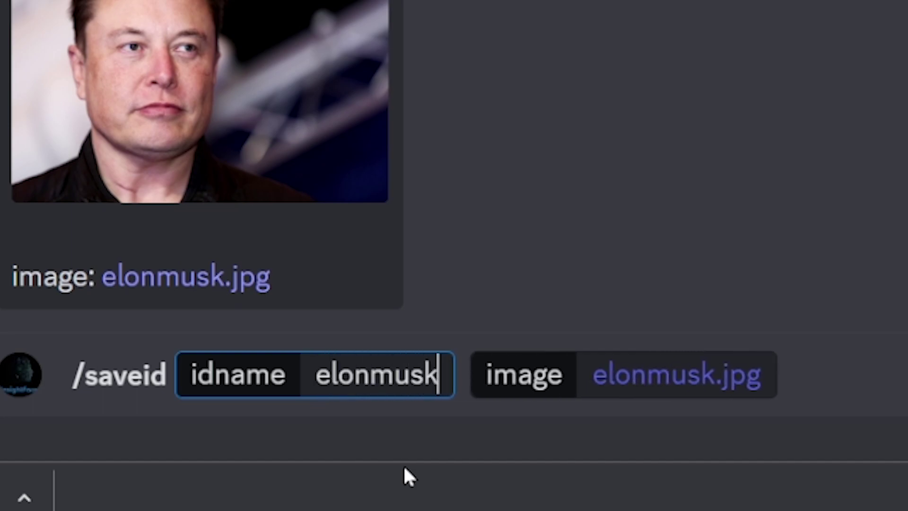
{"action": "key", "text": "Return"}
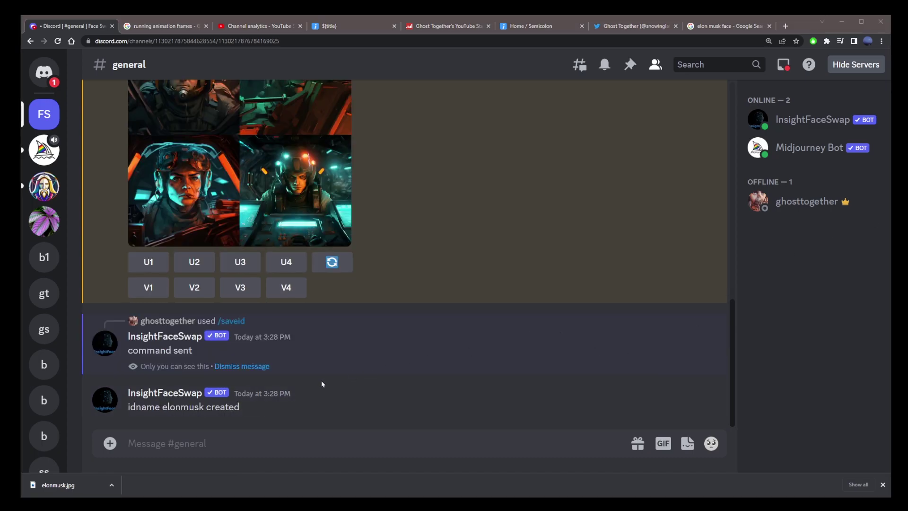
- Preview the tank-driver grid, then upscale image 1 with U1
{"action": "scroll", "coordinate": [321, 384], "scroll_direction": "up", "scroll_amount": 2}
{"action": "left_click", "coordinate": [237, 191]}
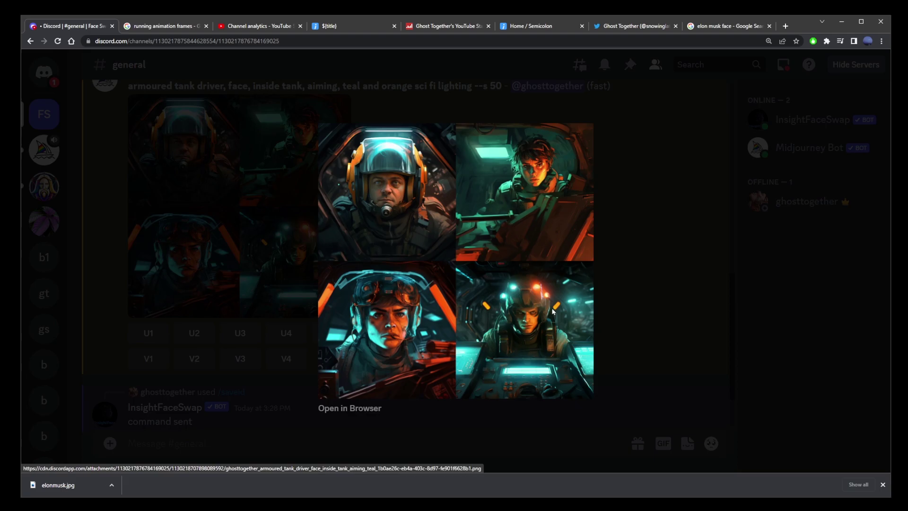
{"action": "left_click", "coordinate": [248, 180]}
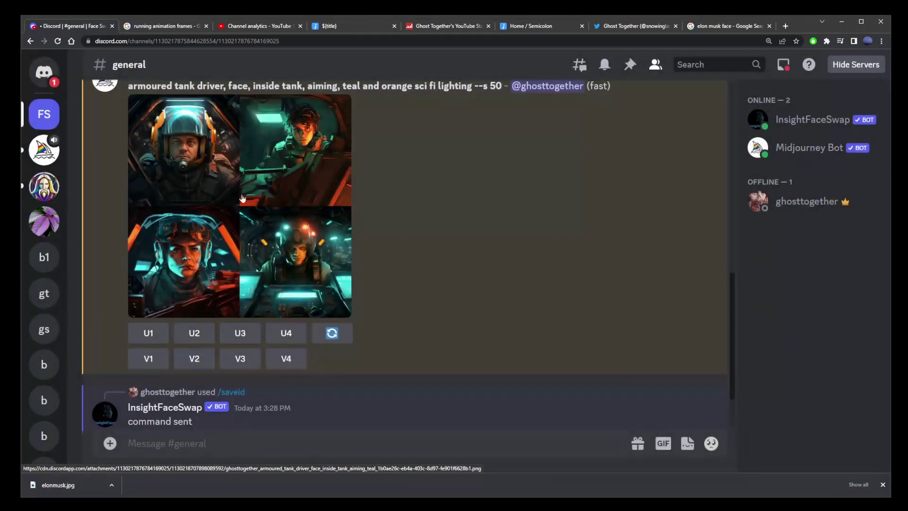
{"action": "left_click", "coordinate": [147, 332]}
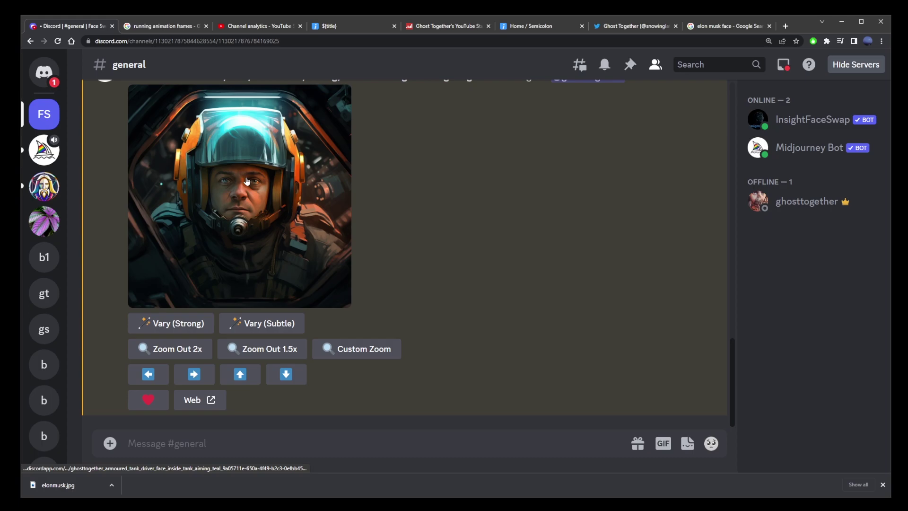
- Run Apps > INSwapper on the upscaled pilot image to swap in the elonmusk face
{"action": "right_click", "coordinate": [247, 182]}
{"action": "mouse_move", "coordinate": [320, 346]}
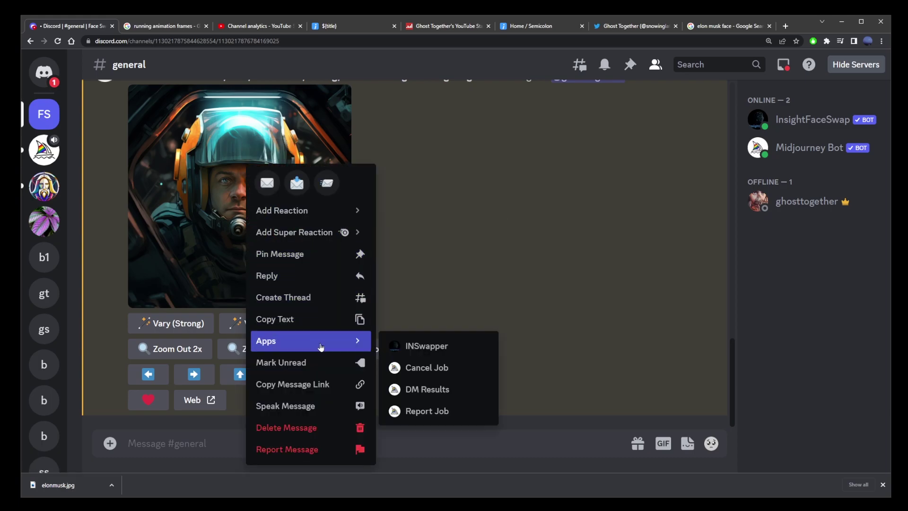
{"action": "left_click", "coordinate": [433, 351]}
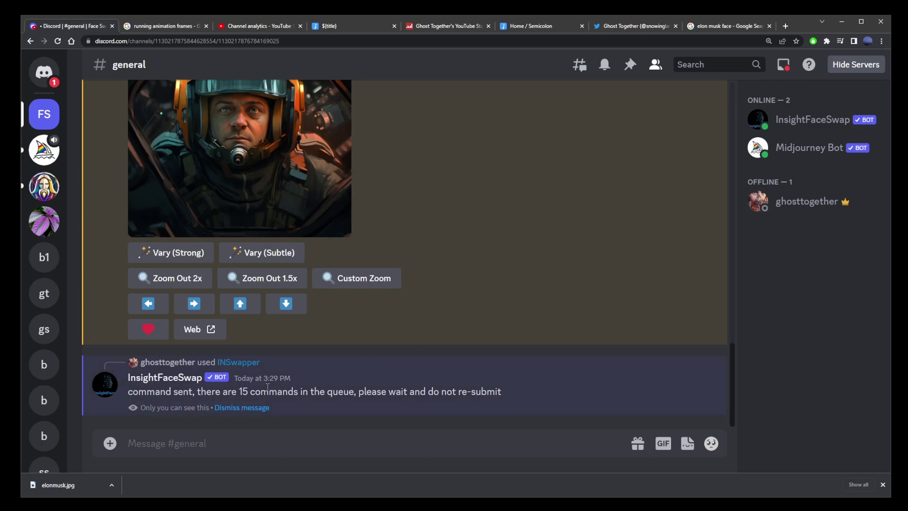
{"action": "left_click_drag", "start_coordinate": [181, 394], "coordinate": [487, 394]}
{"action": "left_click", "coordinate": [344, 410]}
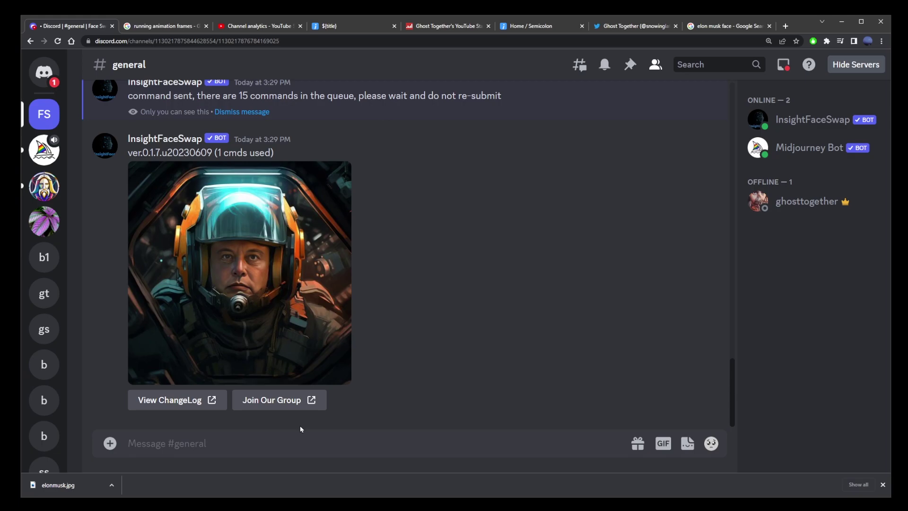
- Enlarge the INSwapper result showing the helmeted tank driver with Elon Musk's face, then compare it with the original
{"action": "left_click", "coordinate": [247, 251]}
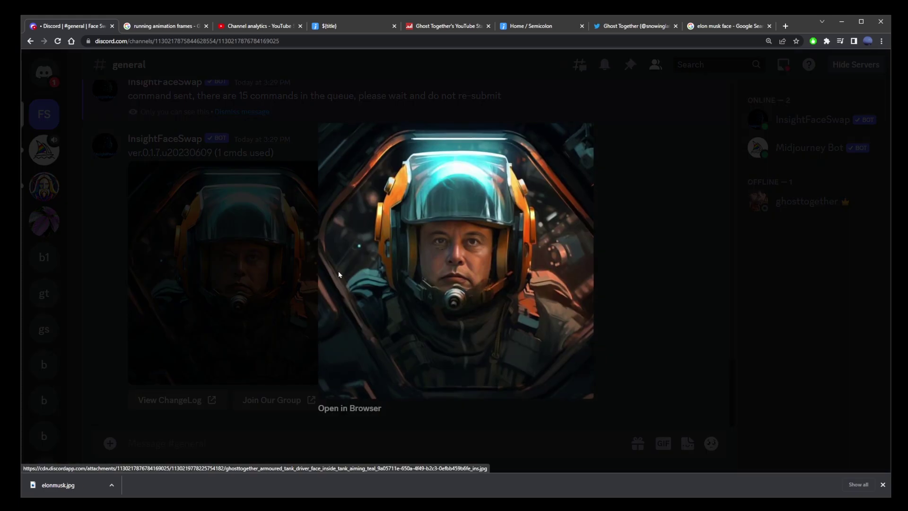
{"action": "left_click", "coordinate": [274, 257]}
{"action": "scroll", "coordinate": [263, 337], "scroll_direction": "up", "scroll_amount": 5}
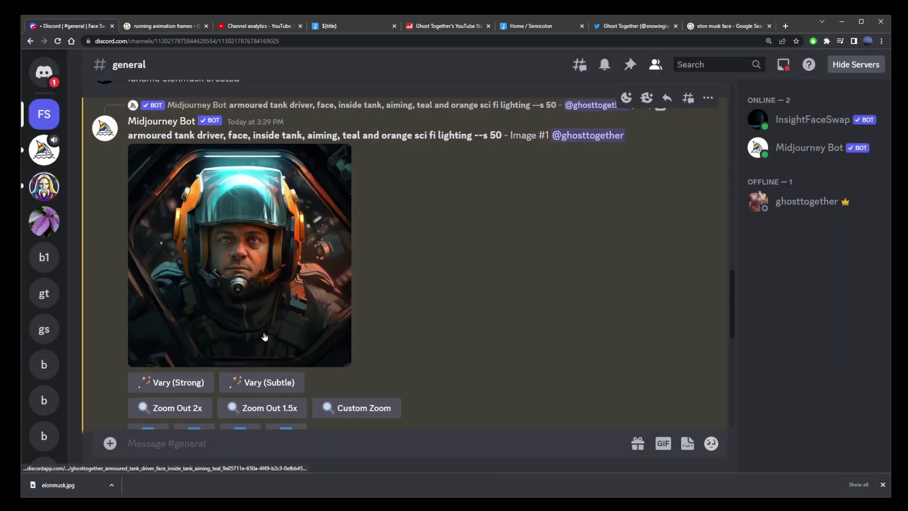
{"action": "scroll", "coordinate": [279, 252], "scroll_direction": "down", "scroll_amount": 5}
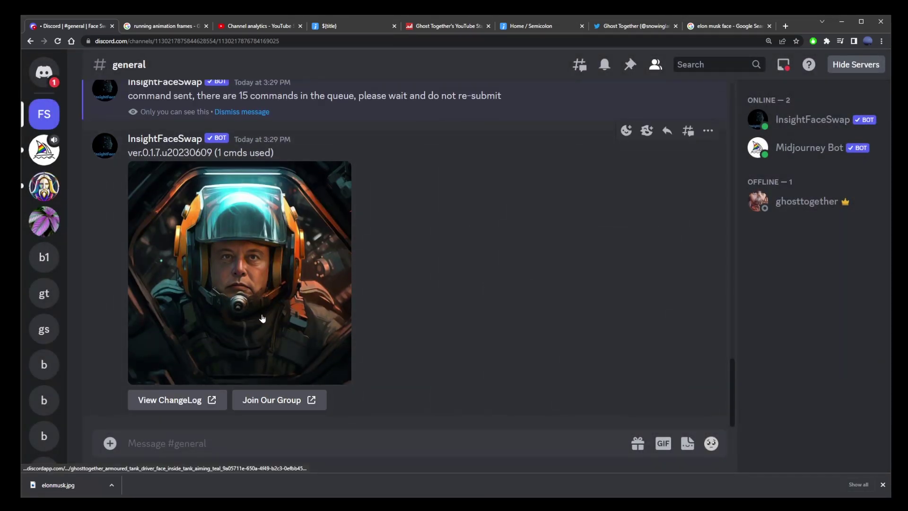